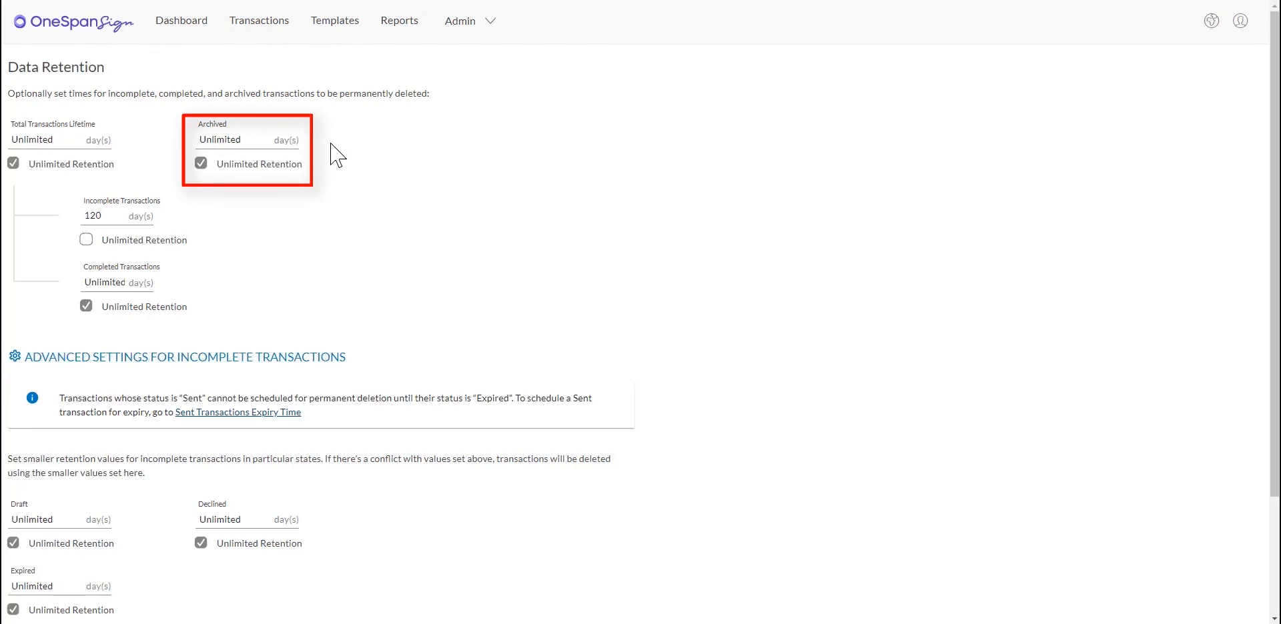
# Turn off unlimited retention for archived transactions and set their retention to 90 days
pyautogui.click(200, 163)
pyautogui.write('90')
pyautogui.click(334, 135)
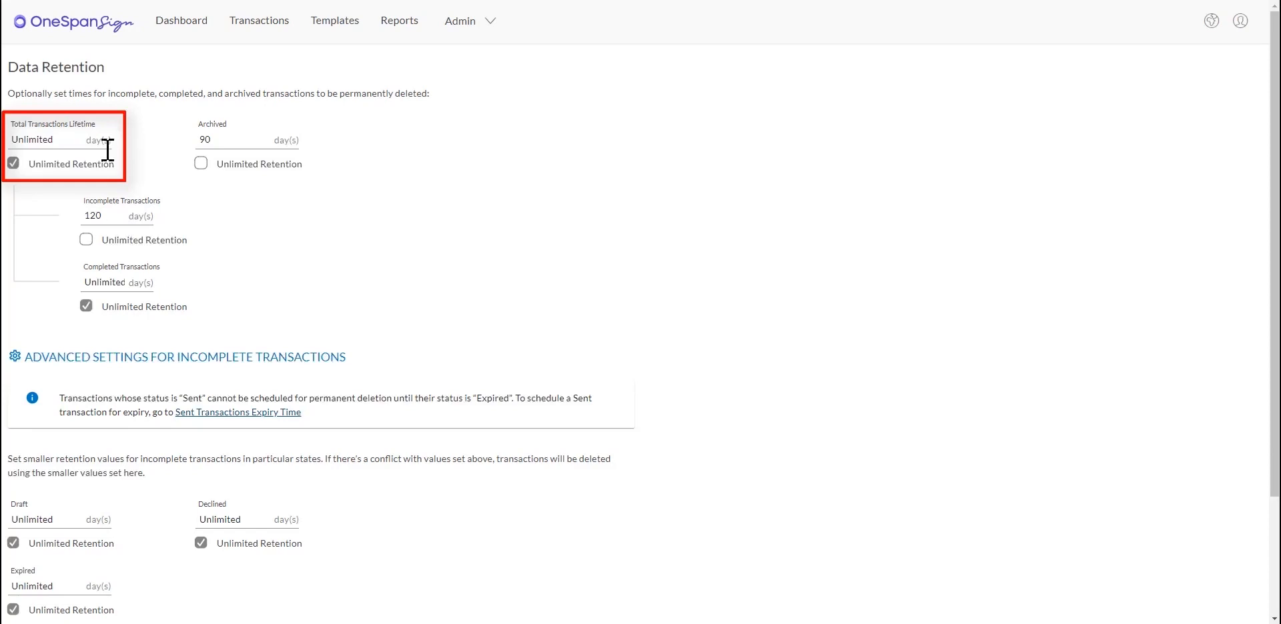
# Replace unlimited retention with 100 days for both the total transactions lifetime and completed transactions
pyautogui.click(13, 164)
pyautogui.click(26, 140)
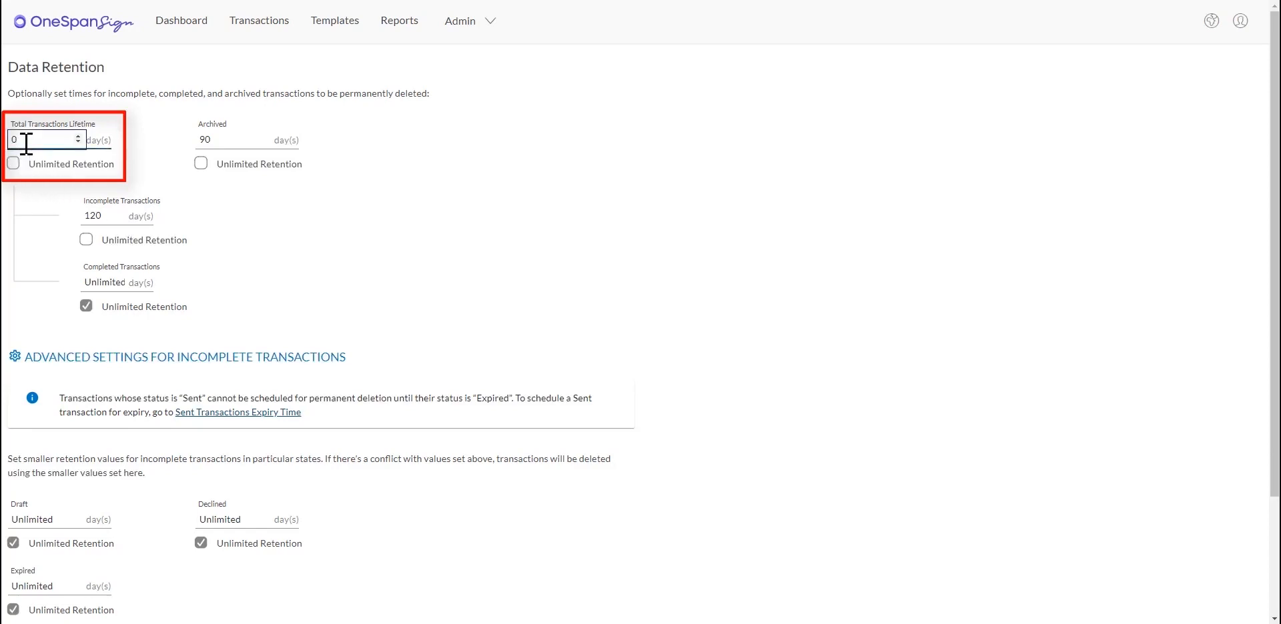
pyautogui.press('BackSpace')
pyautogui.write('100')
pyautogui.click(150, 143)
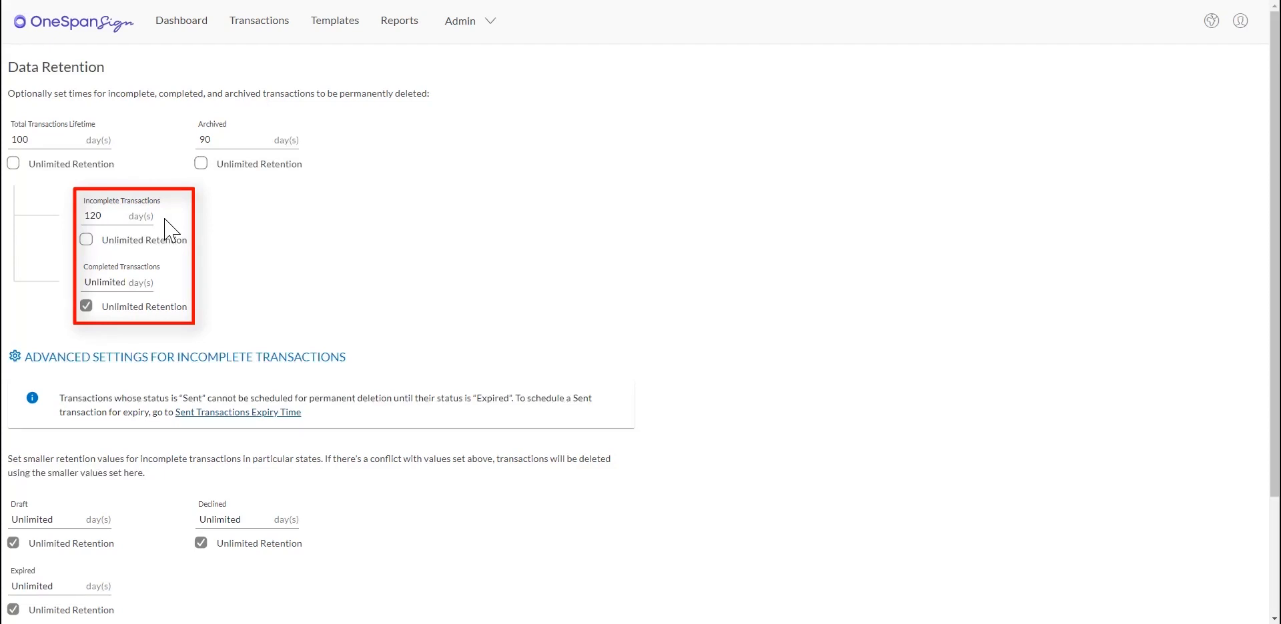
pyautogui.click(86, 307)
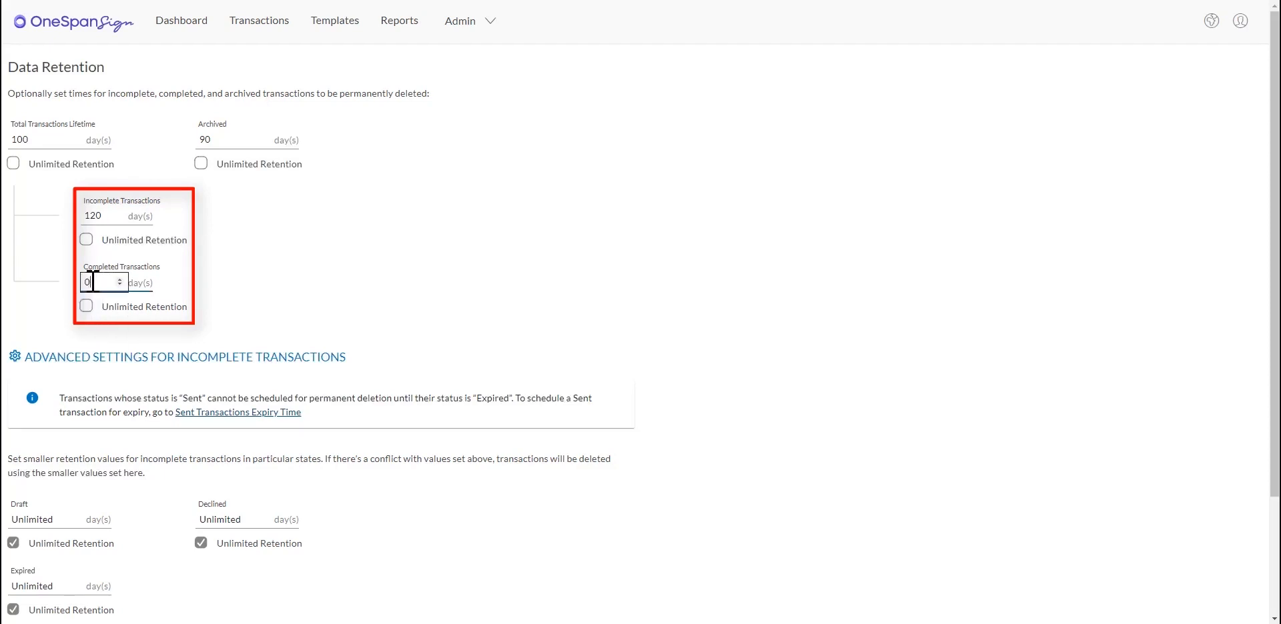
pyautogui.click(228, 276)
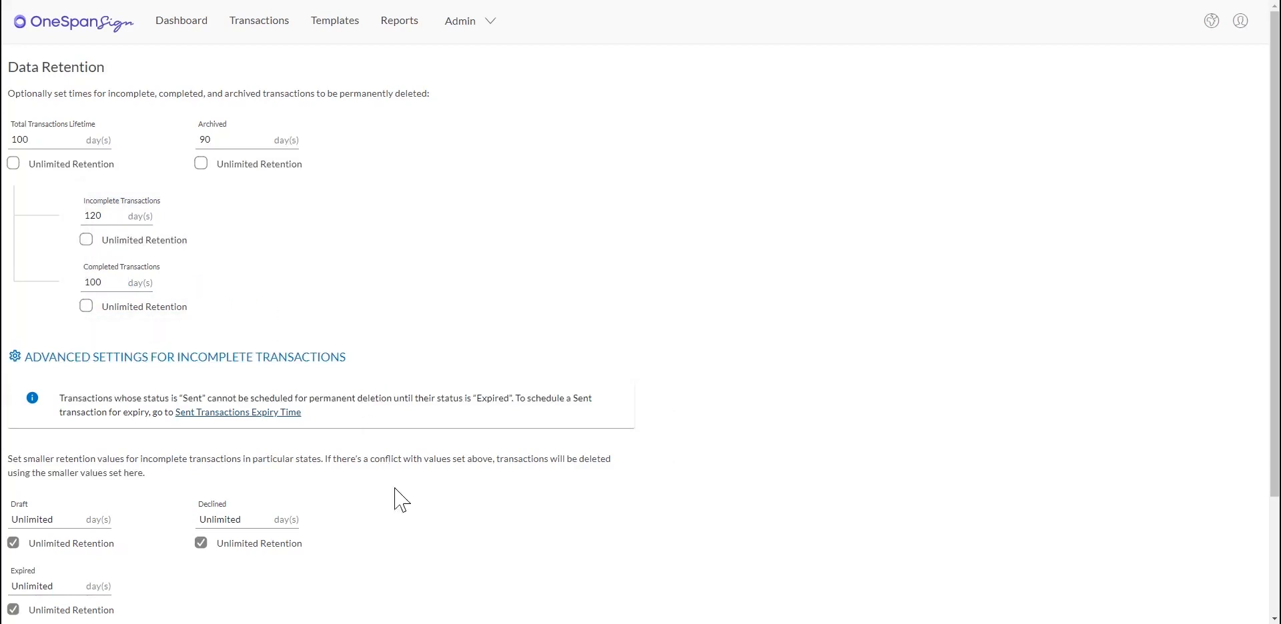
# In the advanced settings for incomplete transactions, replace unlimited retention of drafts with 10 days
pyautogui.scroll(-2, 415, 531)
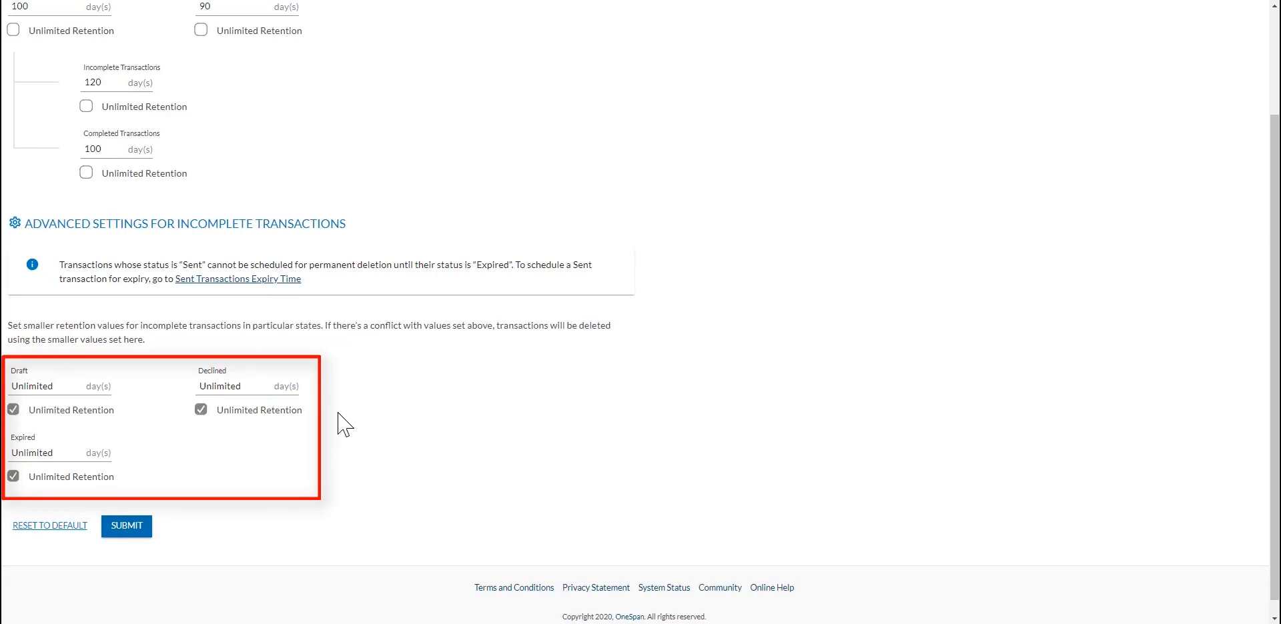
pyautogui.click(14, 410)
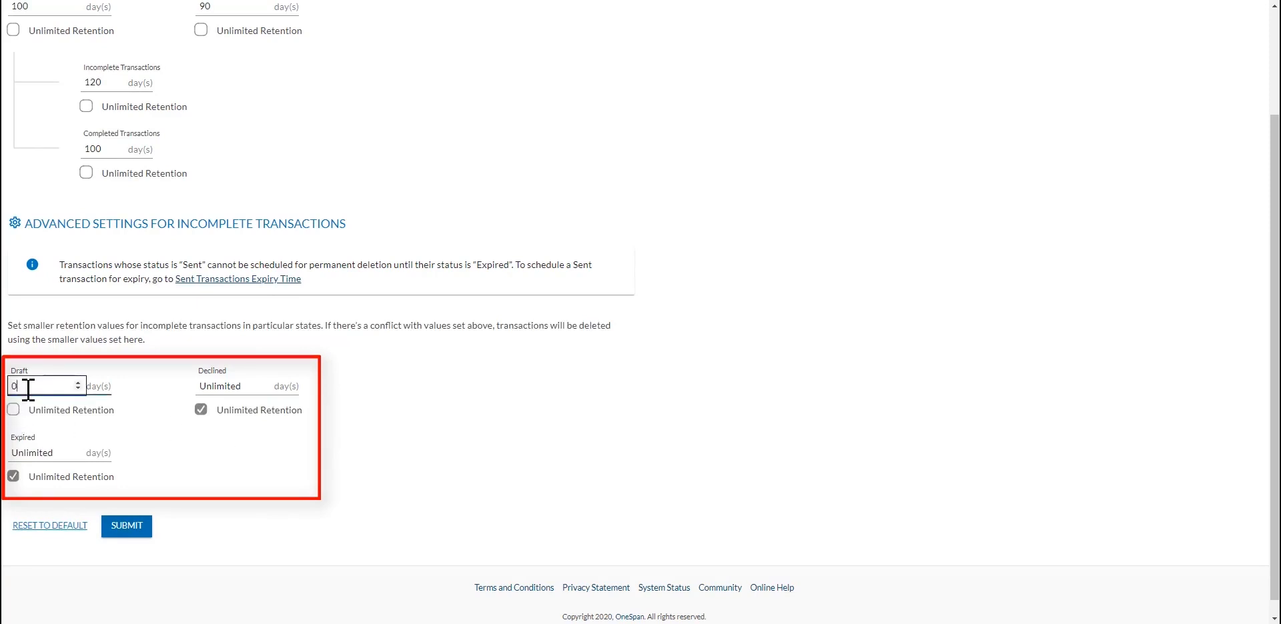
pyautogui.press('BackSpace')
pyautogui.write('10')
pyautogui.click(159, 371)
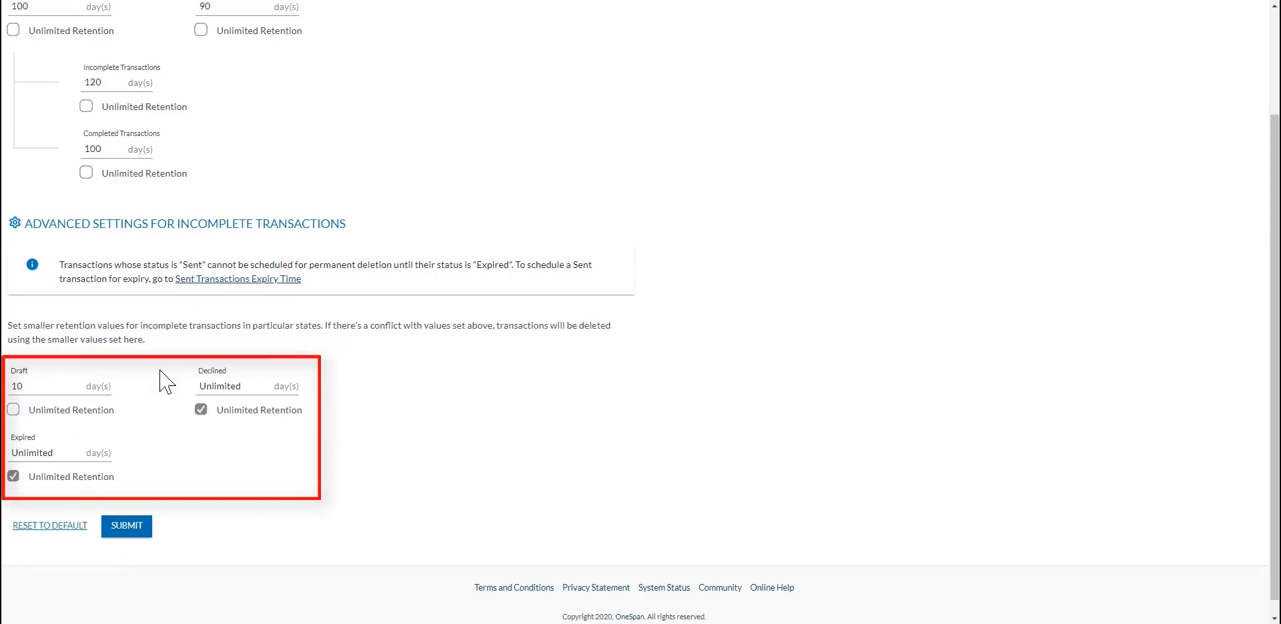
# Turn off unlimited retention for declined transactions and set their retention to 30 days
pyautogui.click(201, 410)
pyautogui.press('BackSpace')
pyautogui.write('30')
pyautogui.click(409, 407)
# Limit retention of expired transactions to 30 days and submit the data retention settings
pyautogui.click(47, 453)
pyautogui.press('BackSpace')
pyautogui.write('30')
pyautogui.click(172, 444)
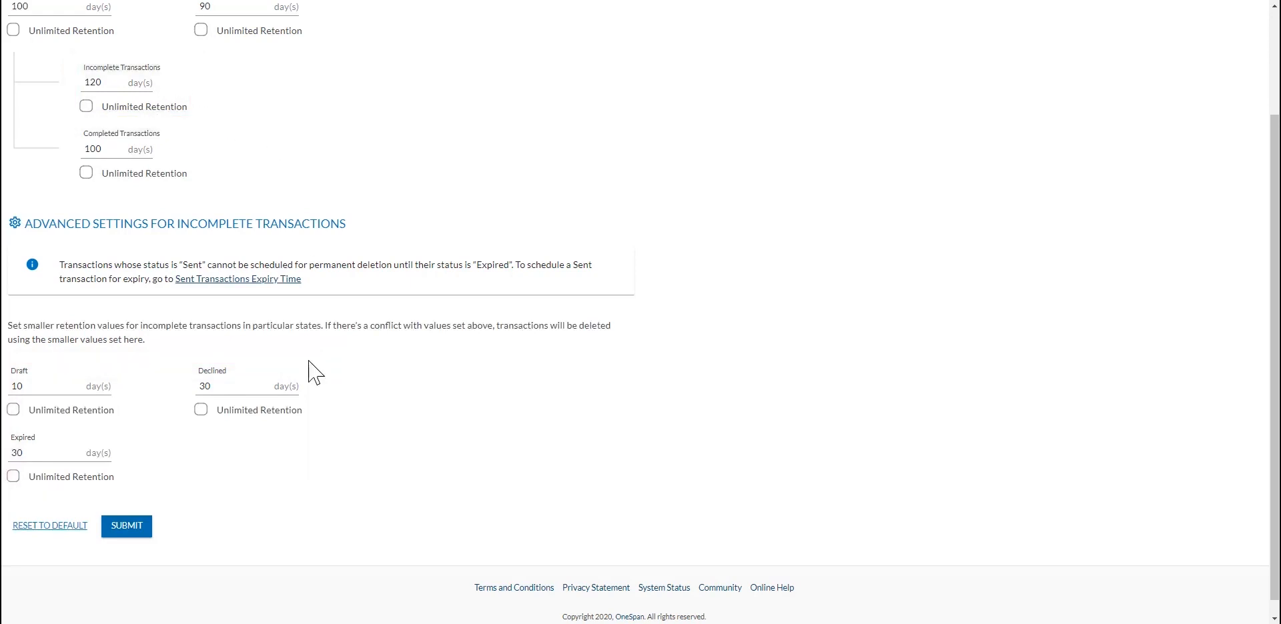
pyautogui.click(133, 531)
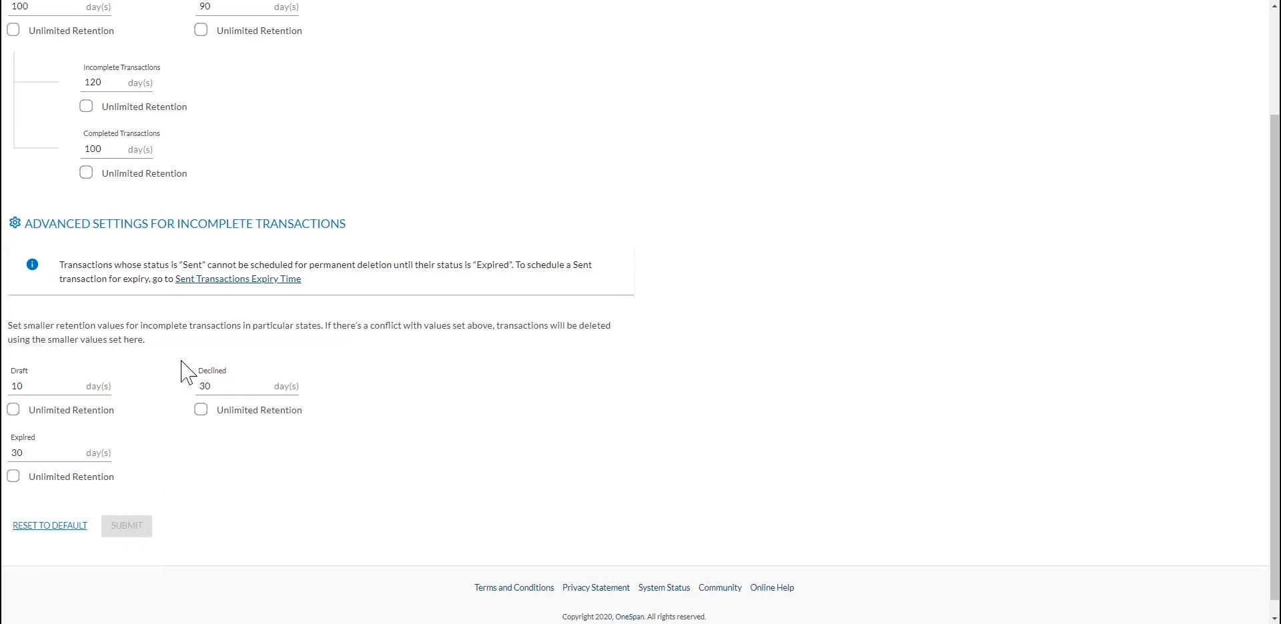
# Open the Sent Transactions Expiry Time settings and set the default expiry to 1 day and the maximum to 60 days
pyautogui.click(233, 280)
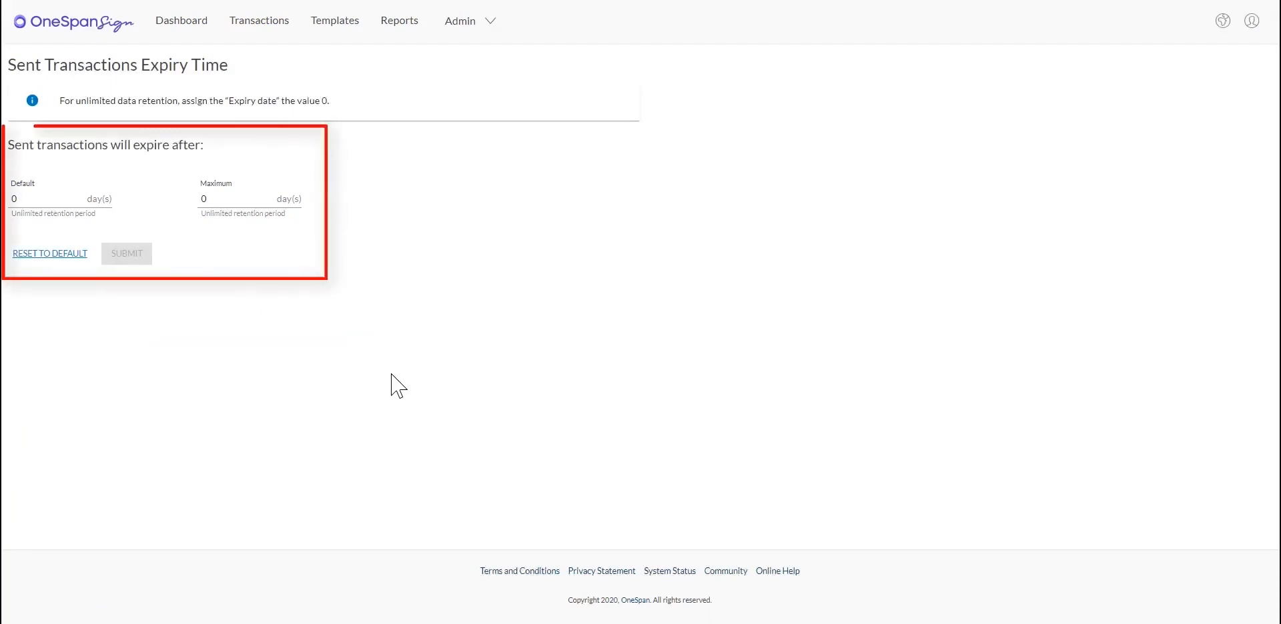
pyautogui.click(43, 199)
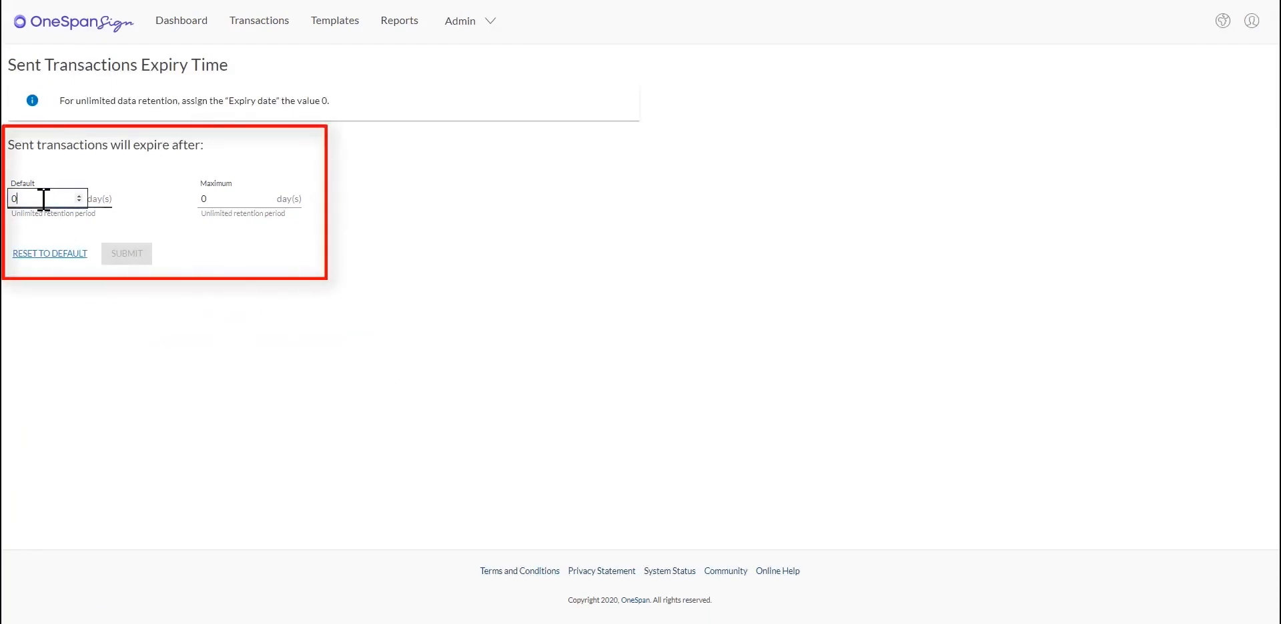
pyautogui.press('BackSpace')
pyautogui.write('1')
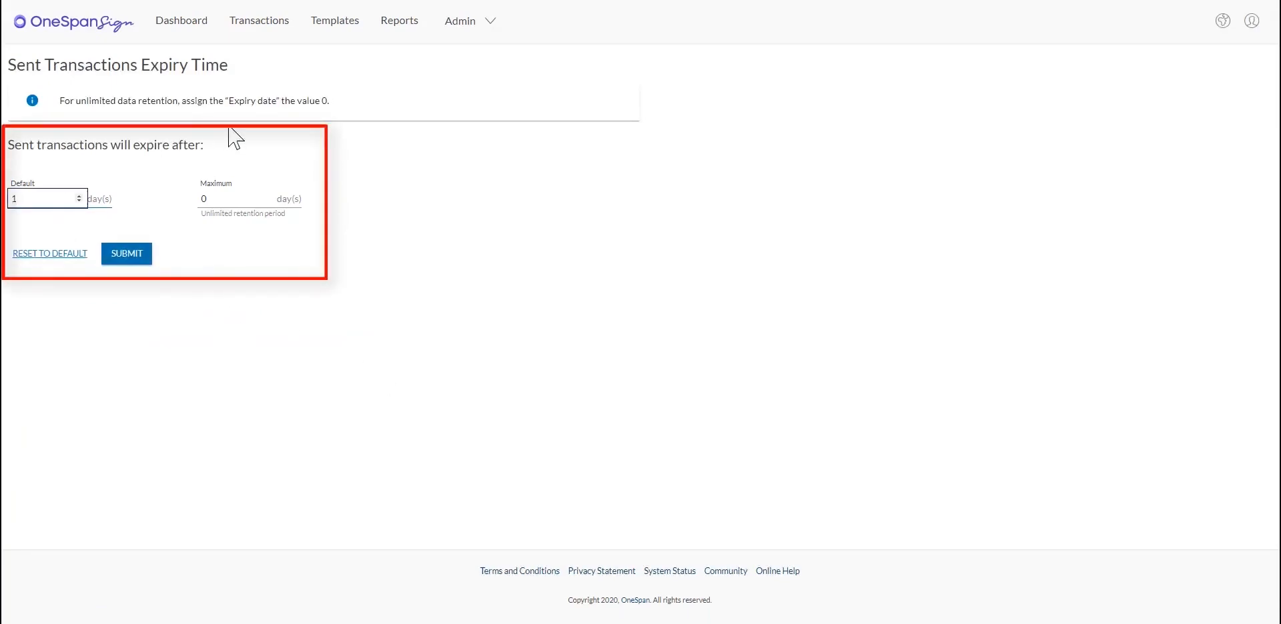
pyautogui.click(221, 199)
pyautogui.press('BackSpace')
pyautogui.write('60')
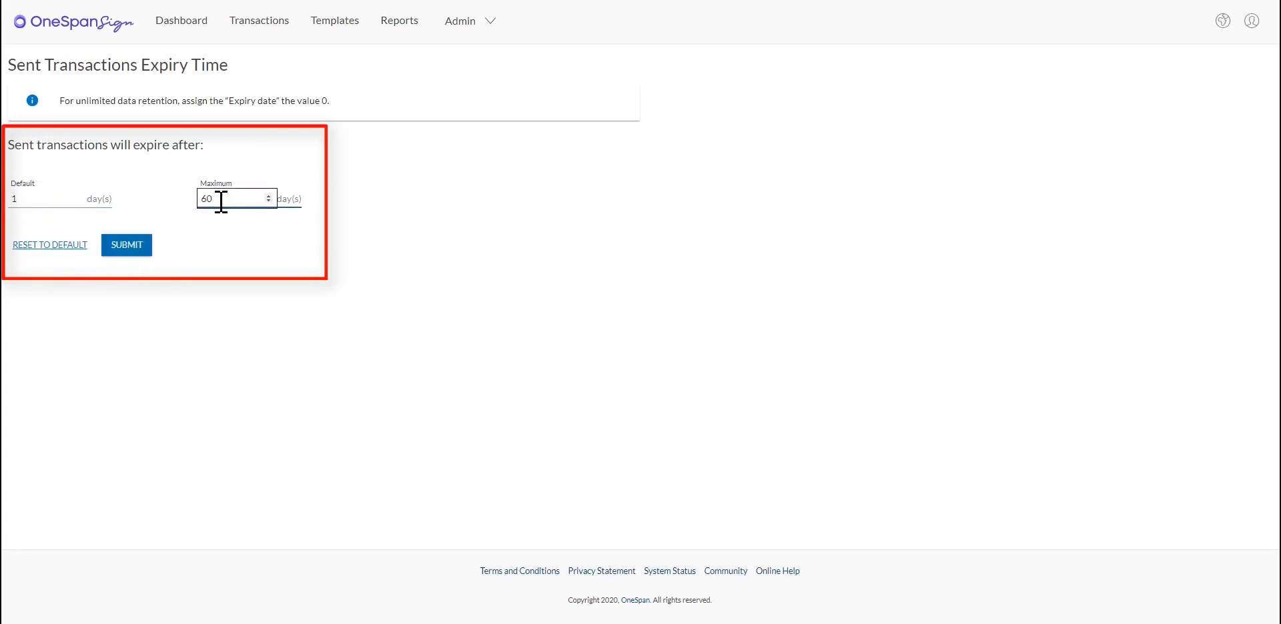
pyautogui.click(220, 237)
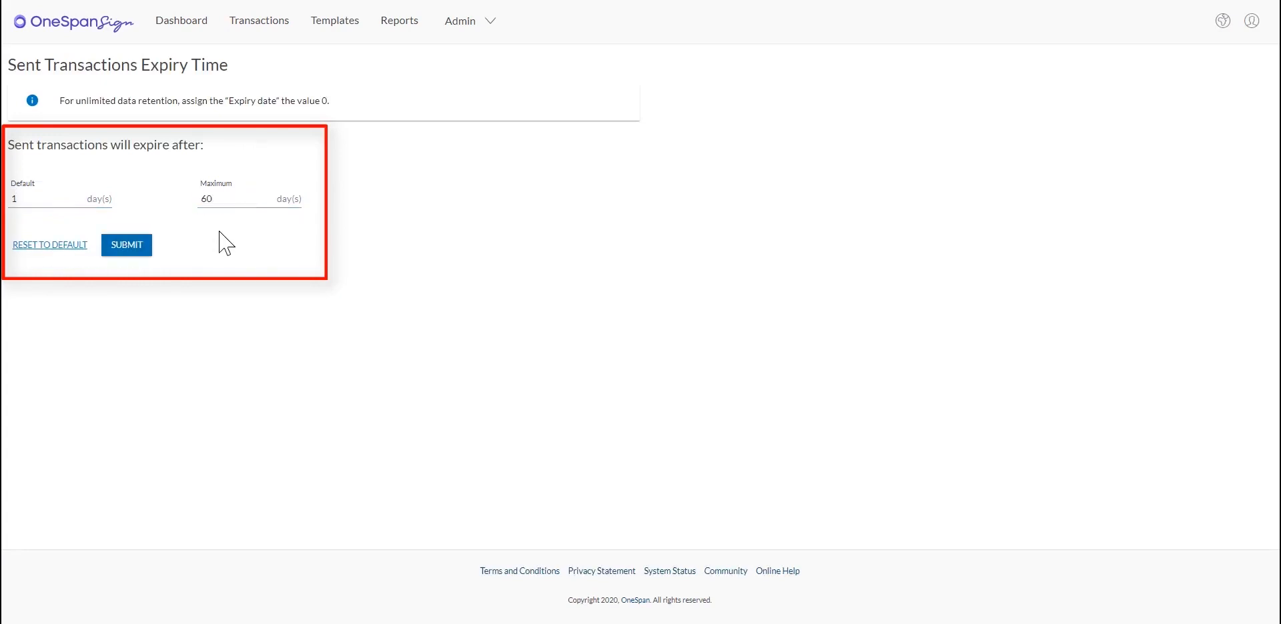